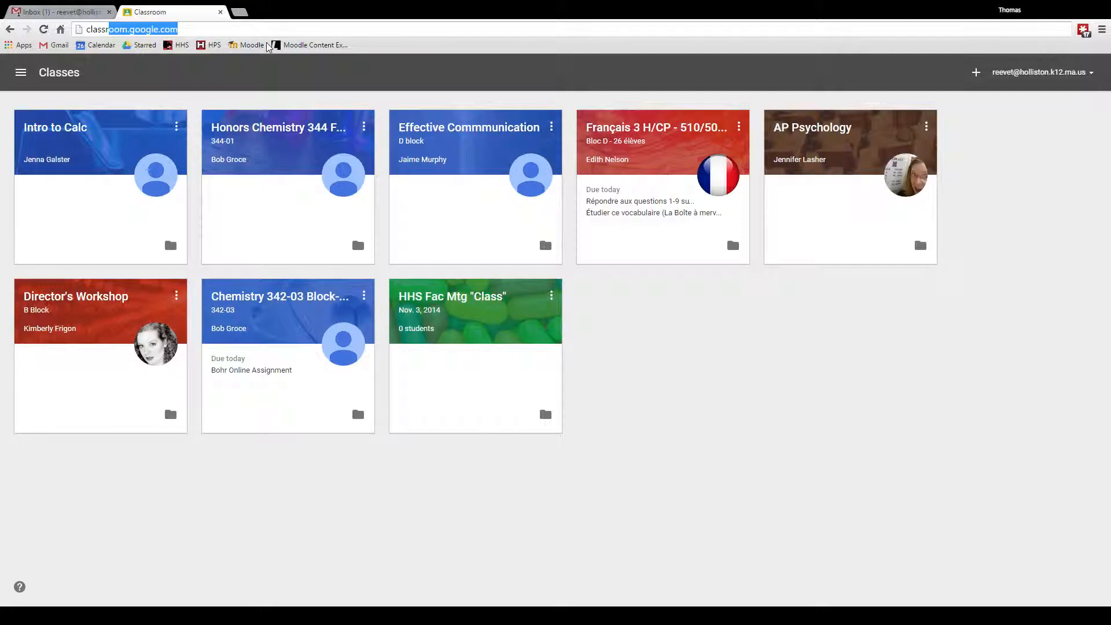
- Load classroom.google.com and create a class named "Intro to Classroom" with the section "Period A"
type(".google.com")
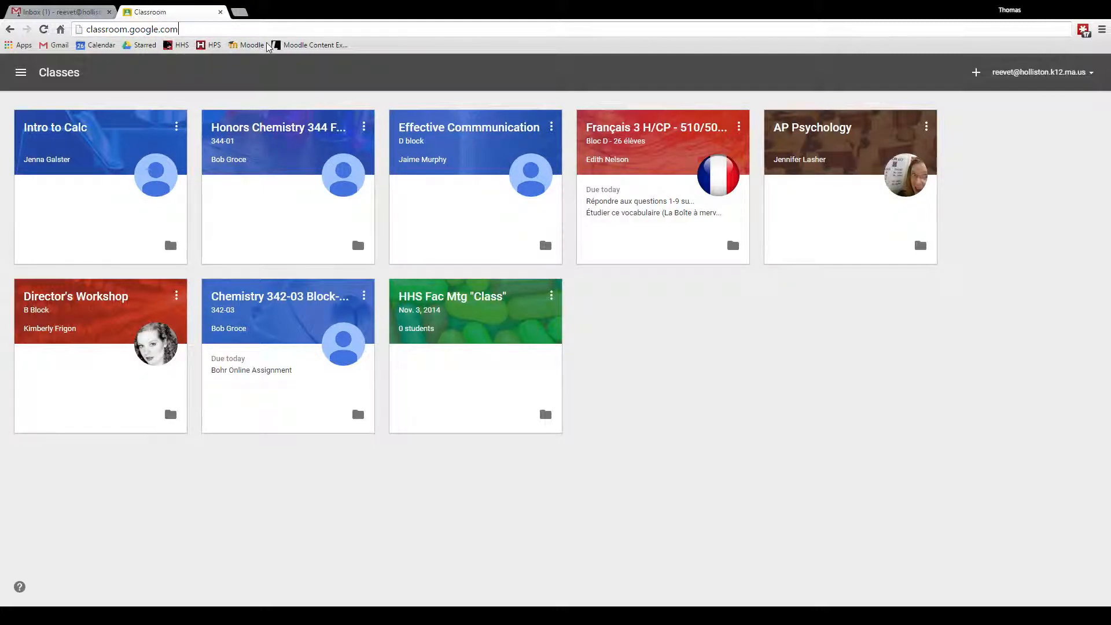
key("Return")
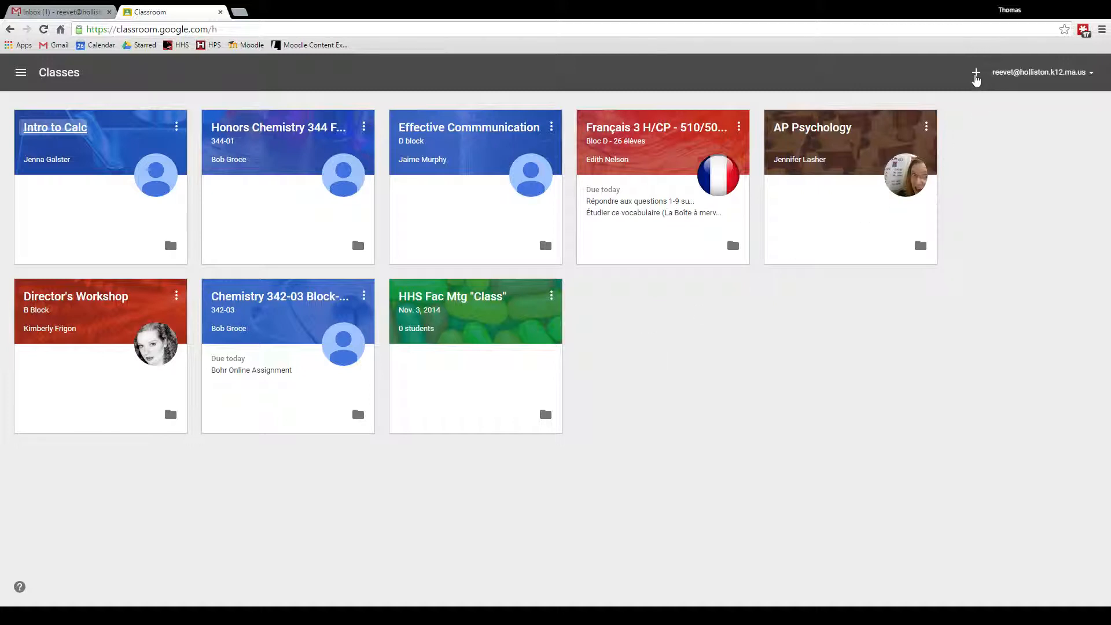
left_click(977, 77)
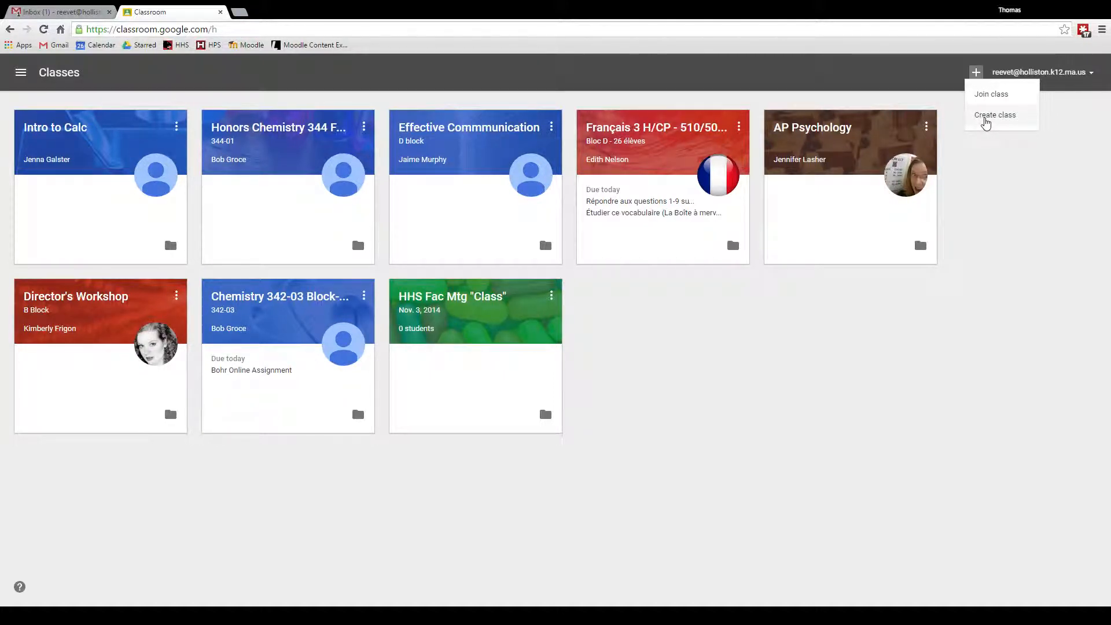
left_click(986, 123)
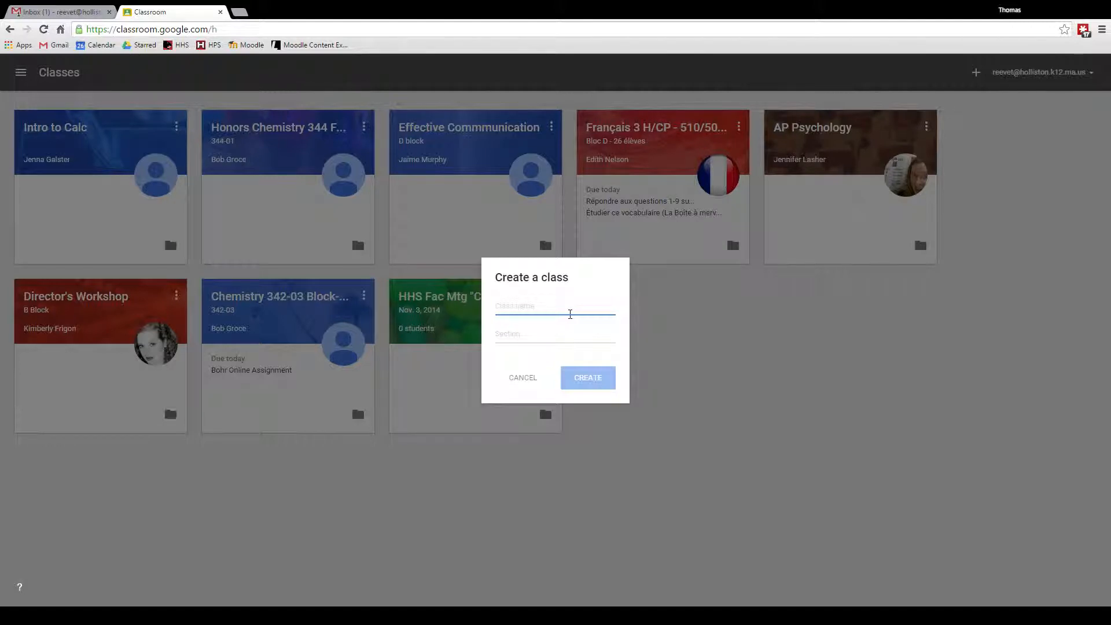
type("Intro to ")
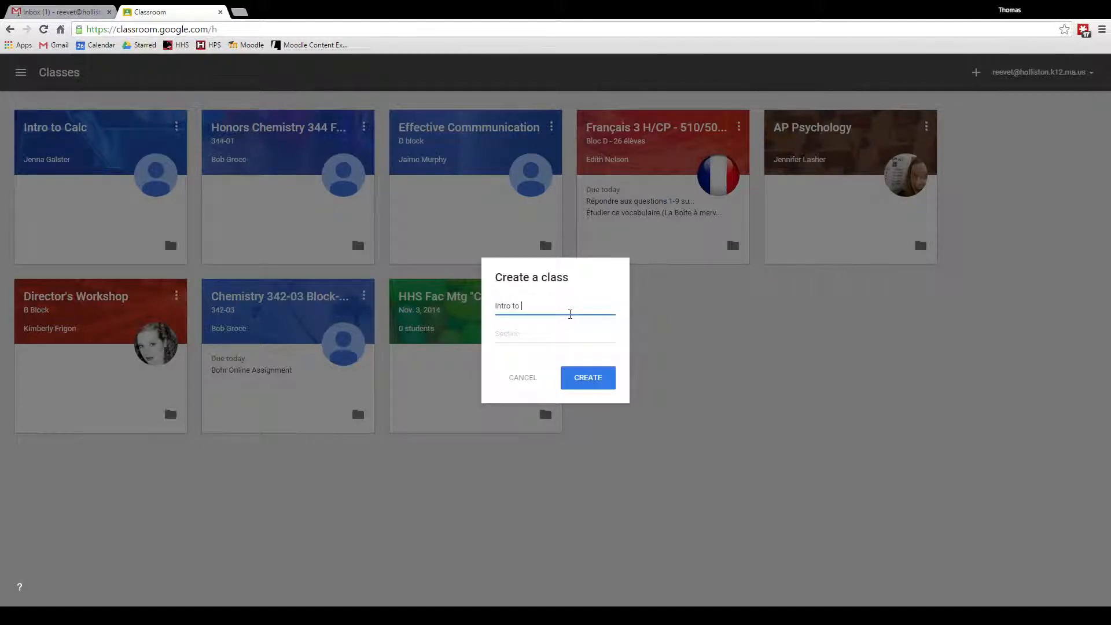
type("Classroom")
left_click(521, 334)
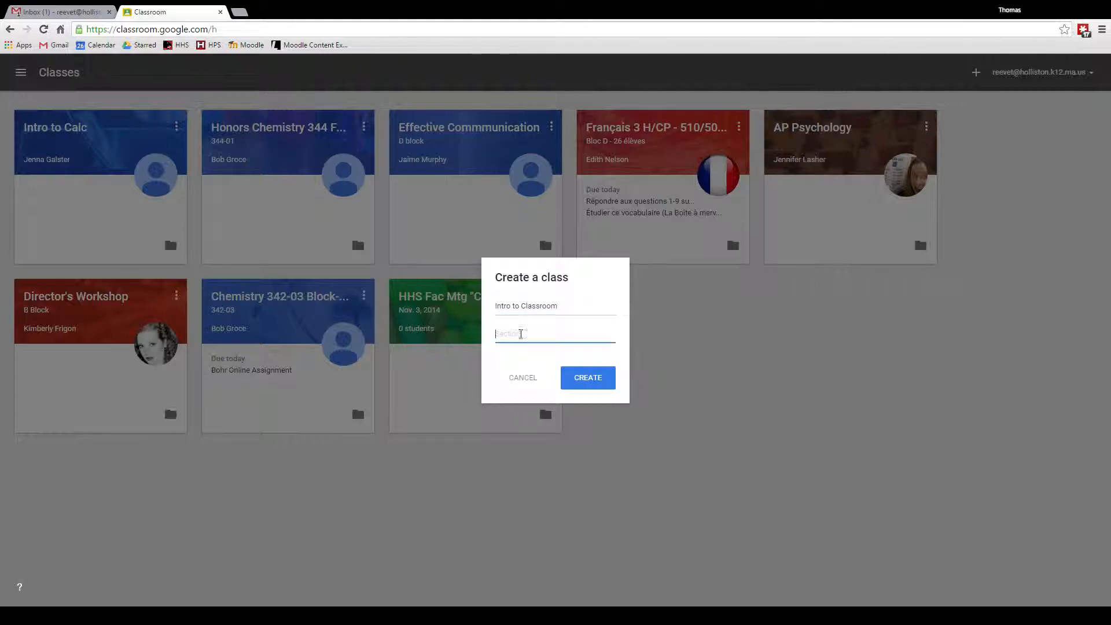
type("Period 1")
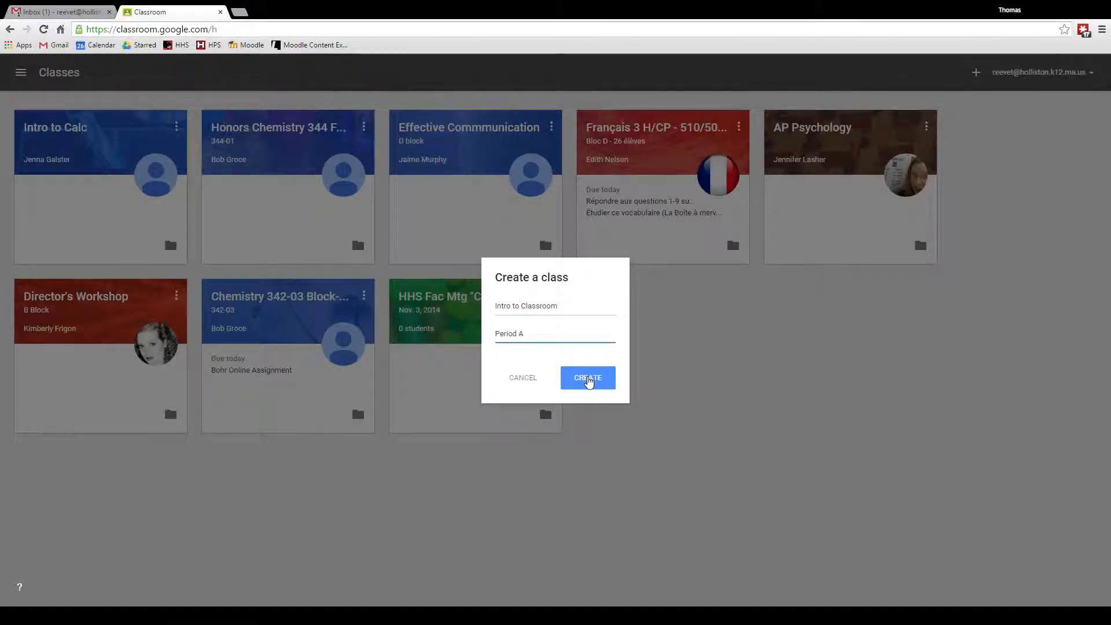
left_click(588, 379)
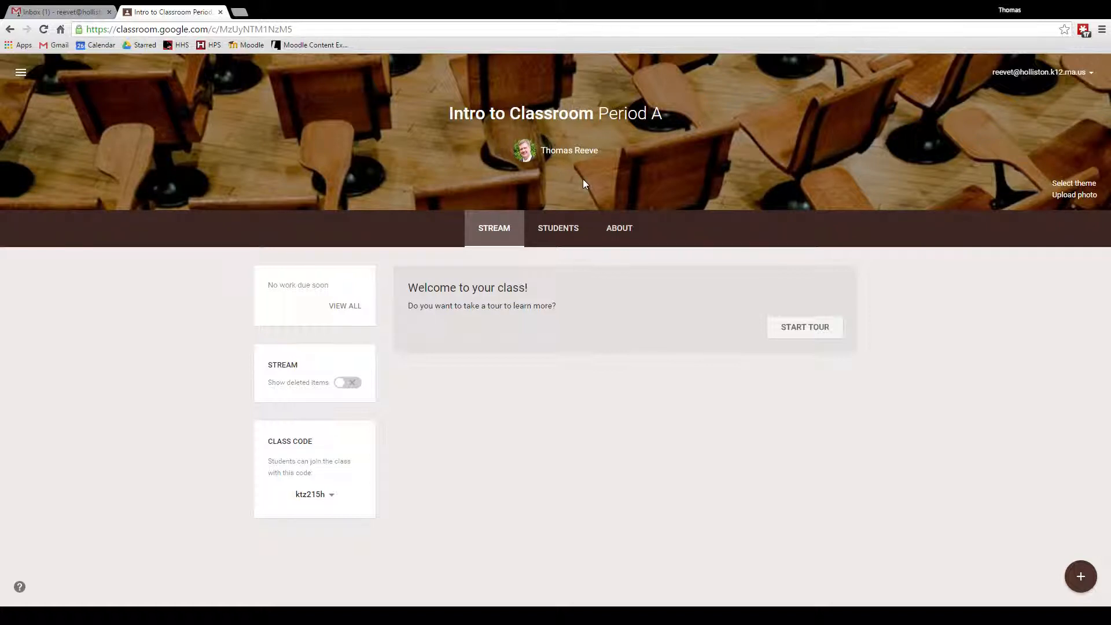
- Change the class theme to the gallery's vintage microphone photo on a dark background
left_click(1062, 184)
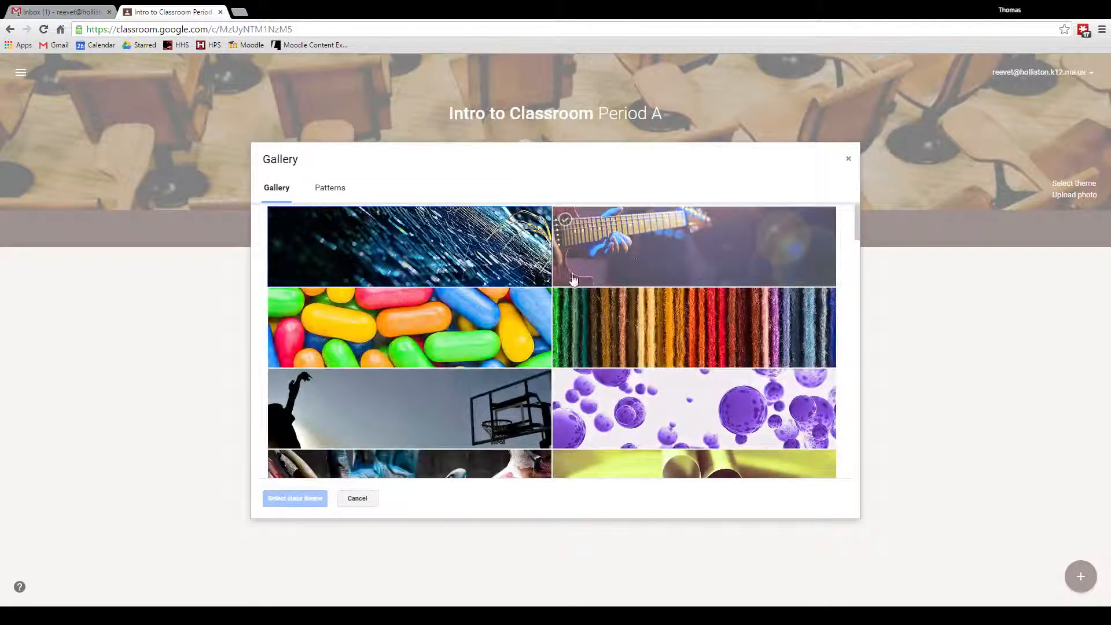
scroll(559, 369, "down", 5)
scroll(559, 369, "up", 5)
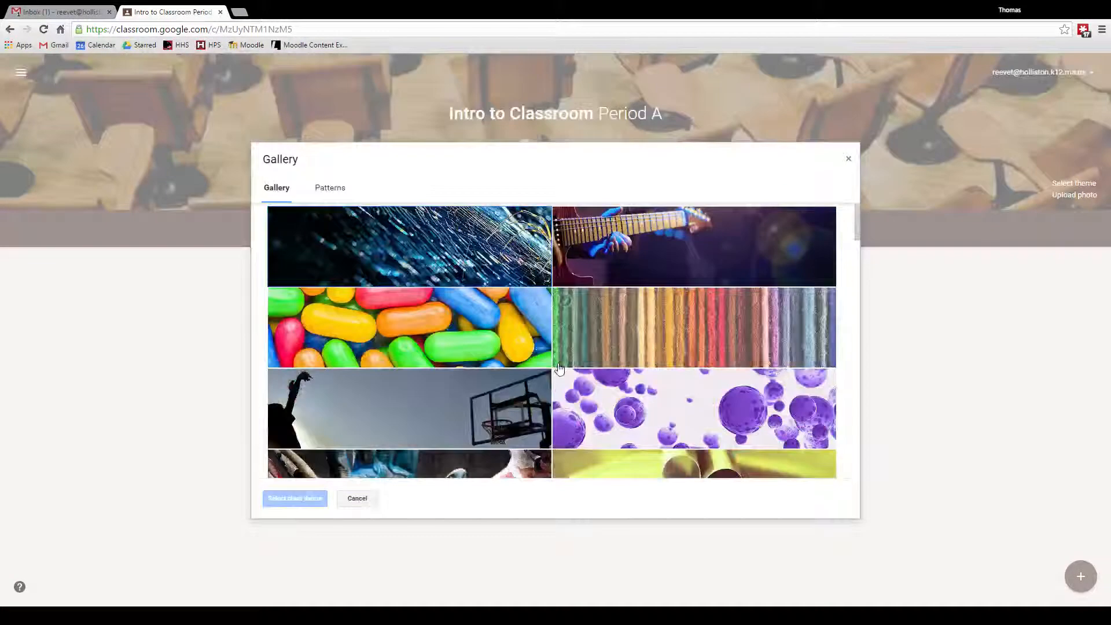
scroll(560, 369, "down", 2)
scroll(560, 369, "down", 6)
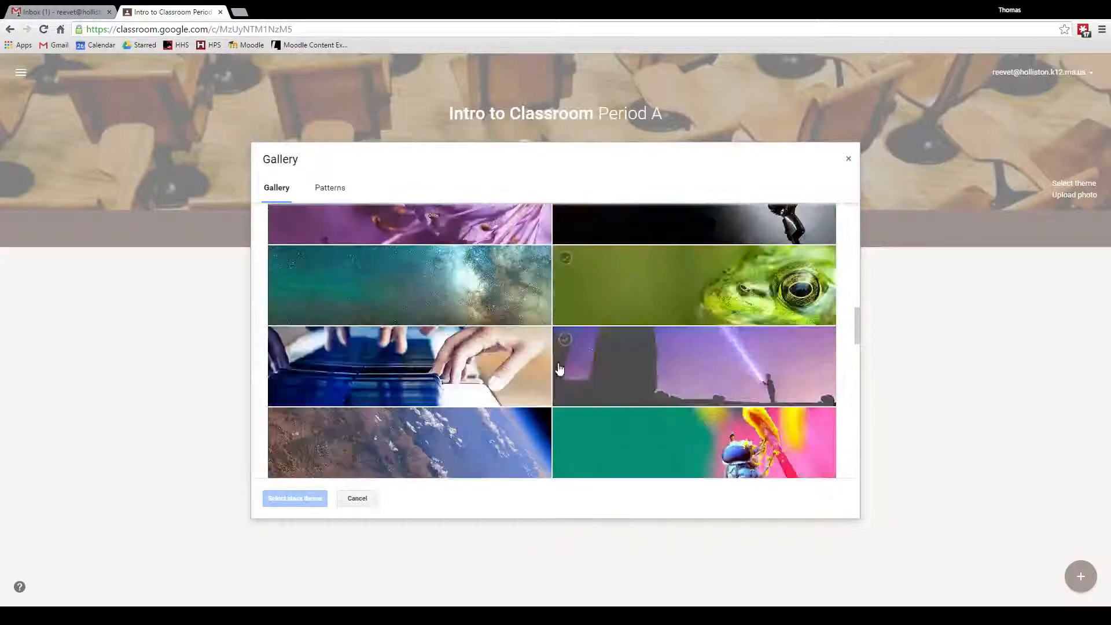
scroll(560, 369, "up", 8)
left_click(330, 188)
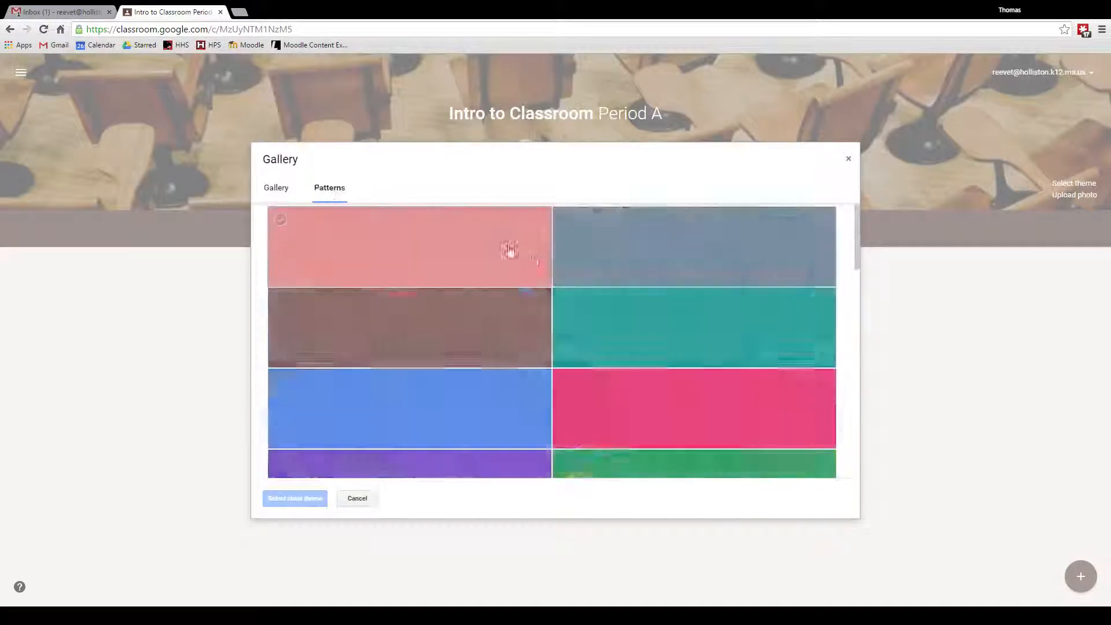
scroll(565, 302, "down", 5)
scroll(573, 304, "down", 5)
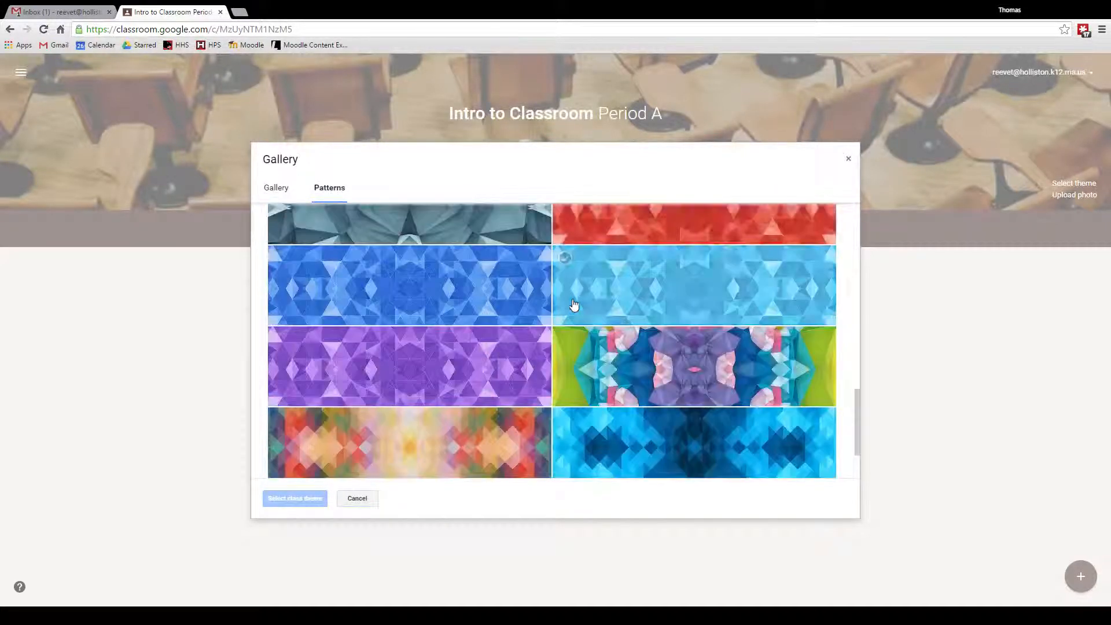
left_click(272, 193)
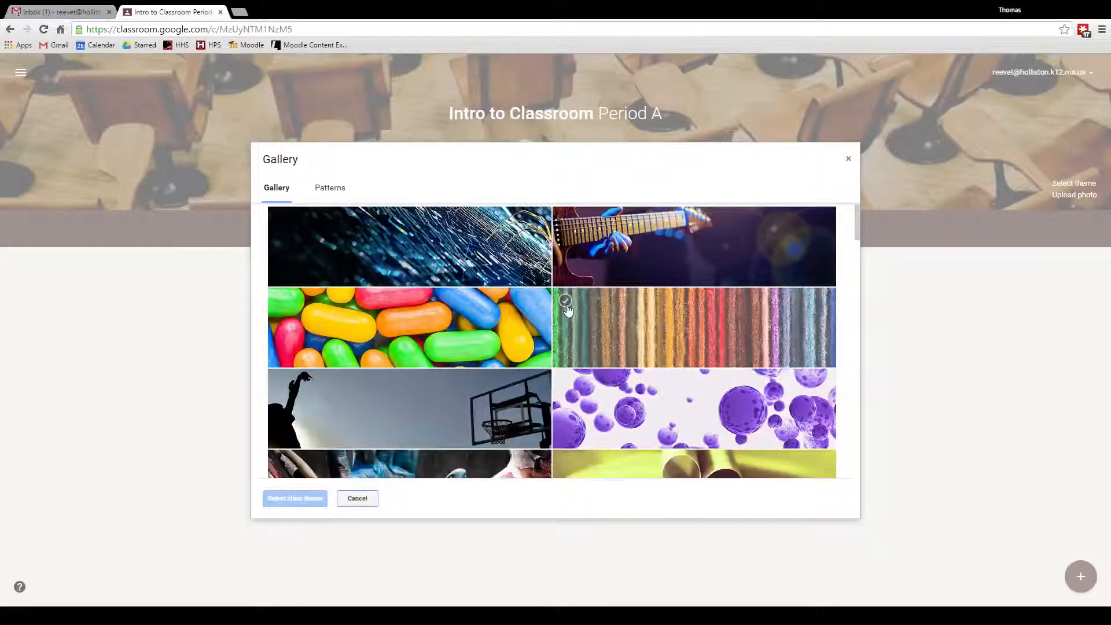
scroll(574, 310, "down", 3)
scroll(577, 312, "down", 6)
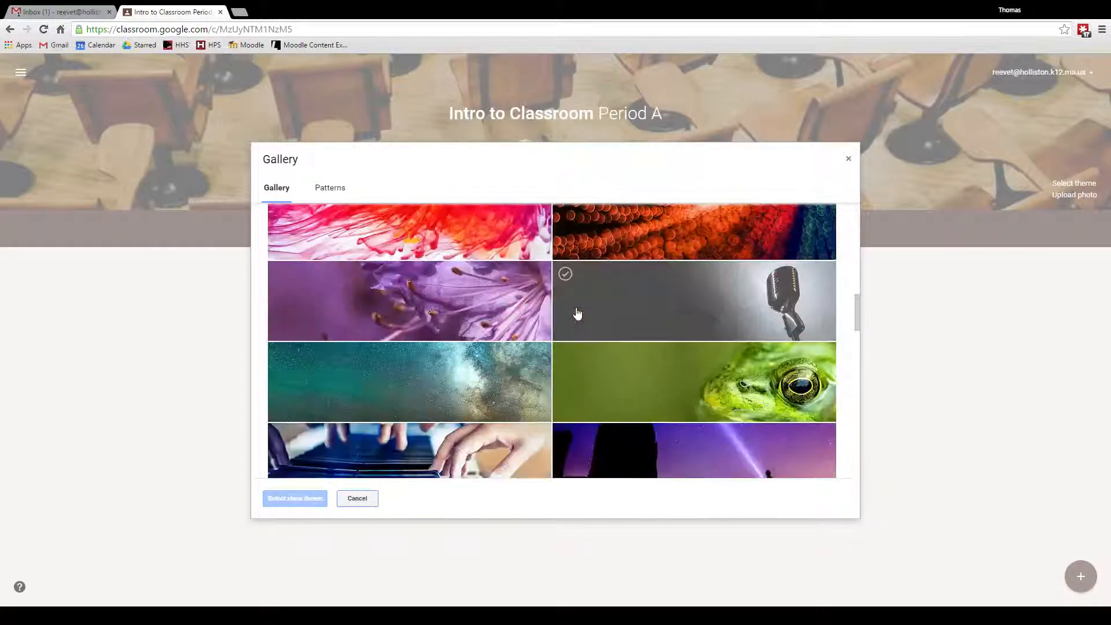
left_click(777, 305)
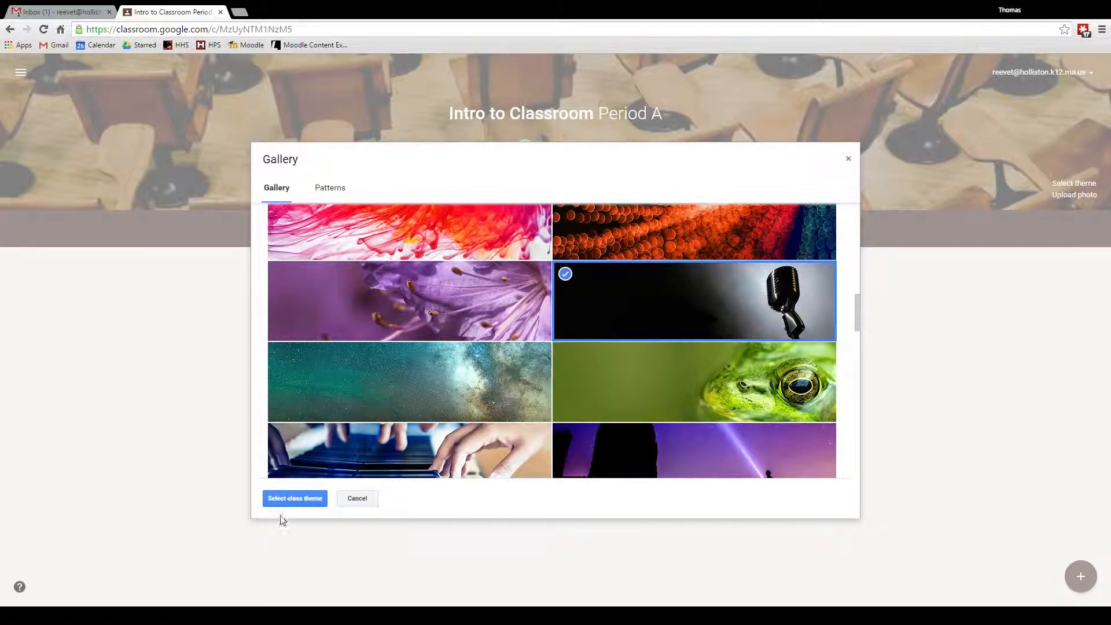
left_click(294, 498)
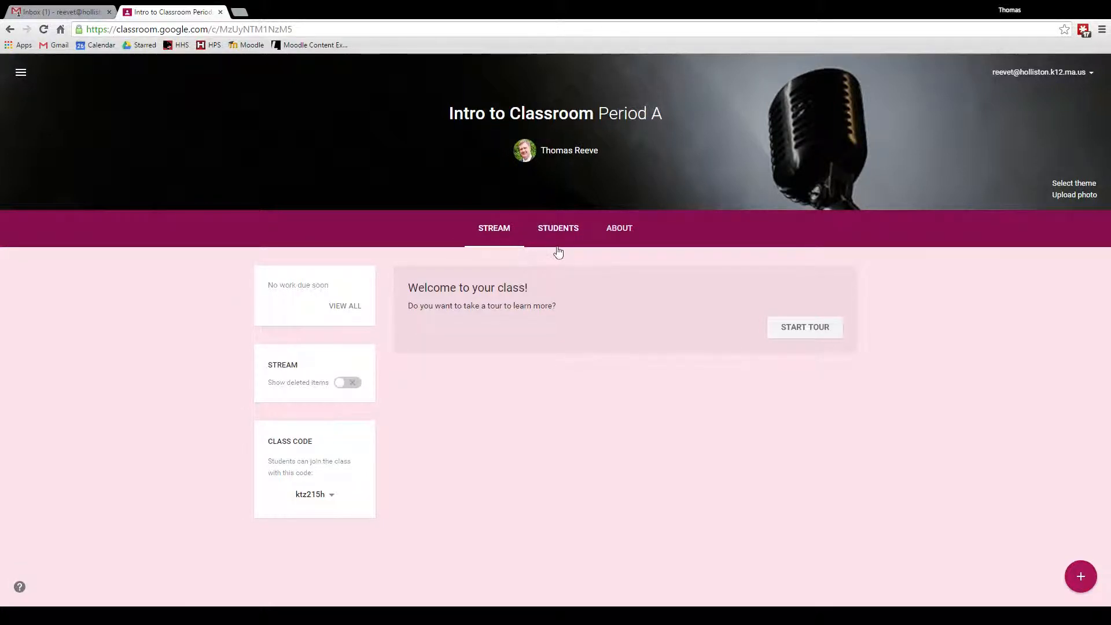
- Enter "Introductory Google Classroom Techniques" as the title in the class's About information
left_click(622, 229)
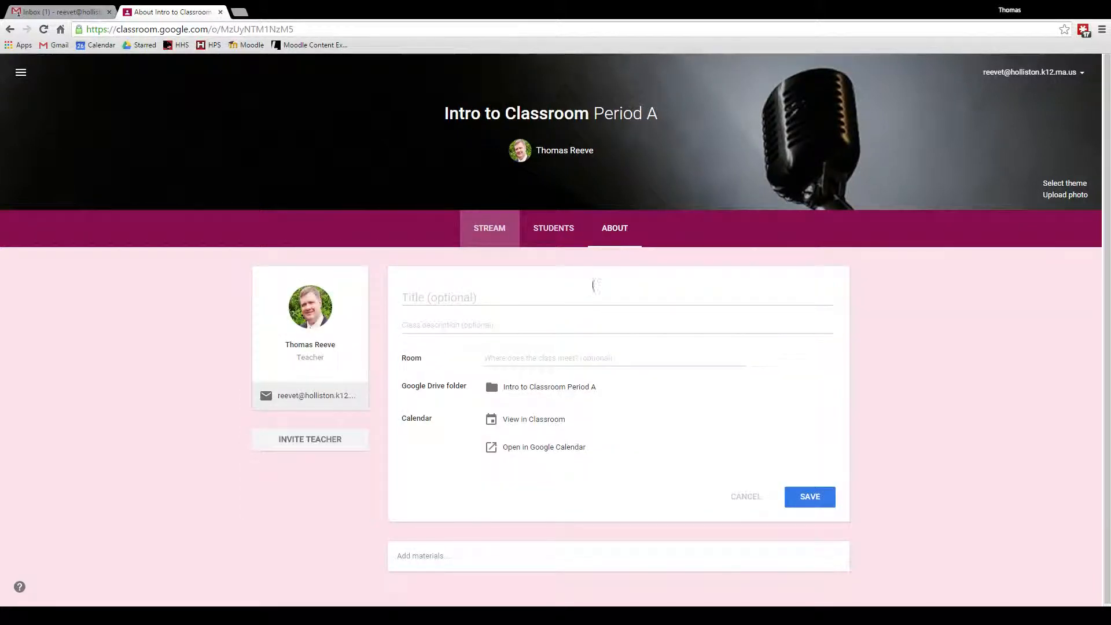
left_click(579, 295)
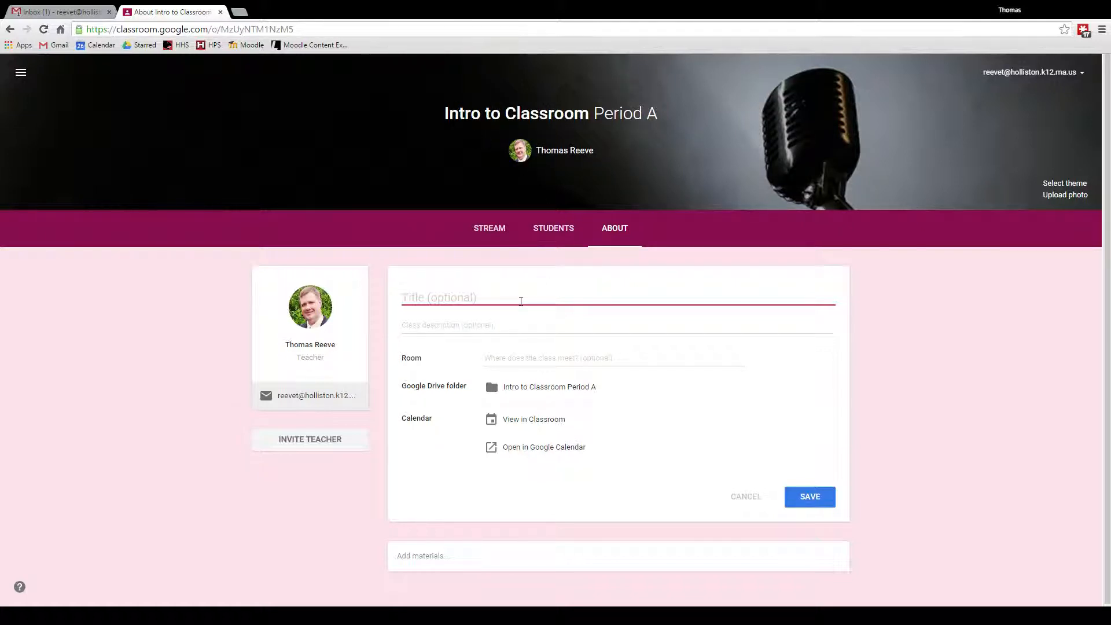
type("Intro")
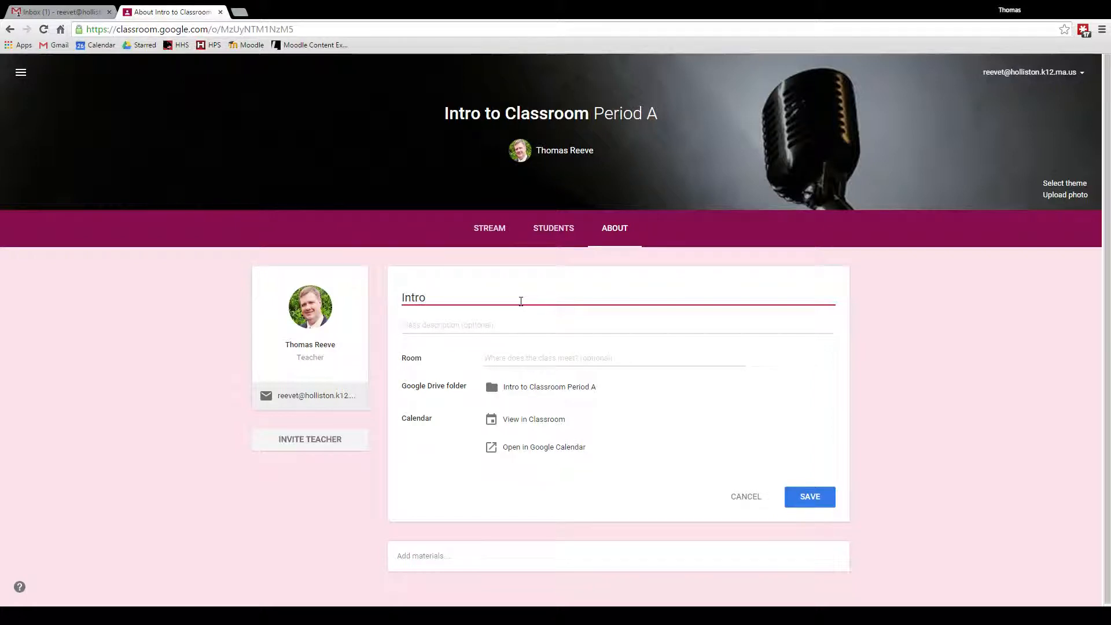
type("ductory Google Clas")
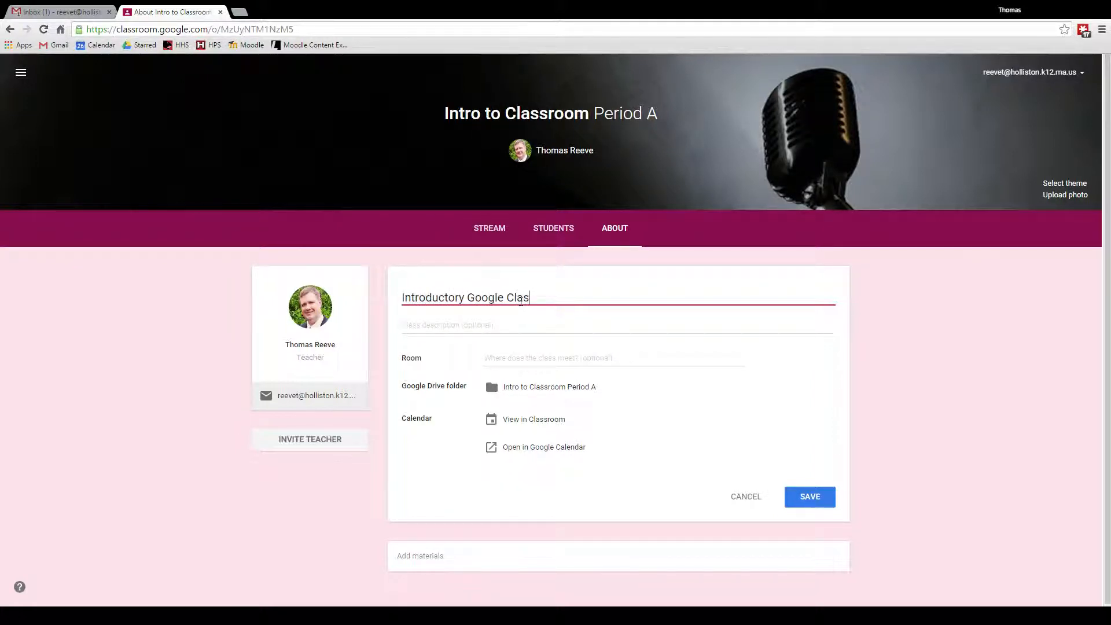
type("sroom Techniques")
- Add the class description "How to set up and use Google Classroom" and room 404, and save the course information
left_click(501, 325)
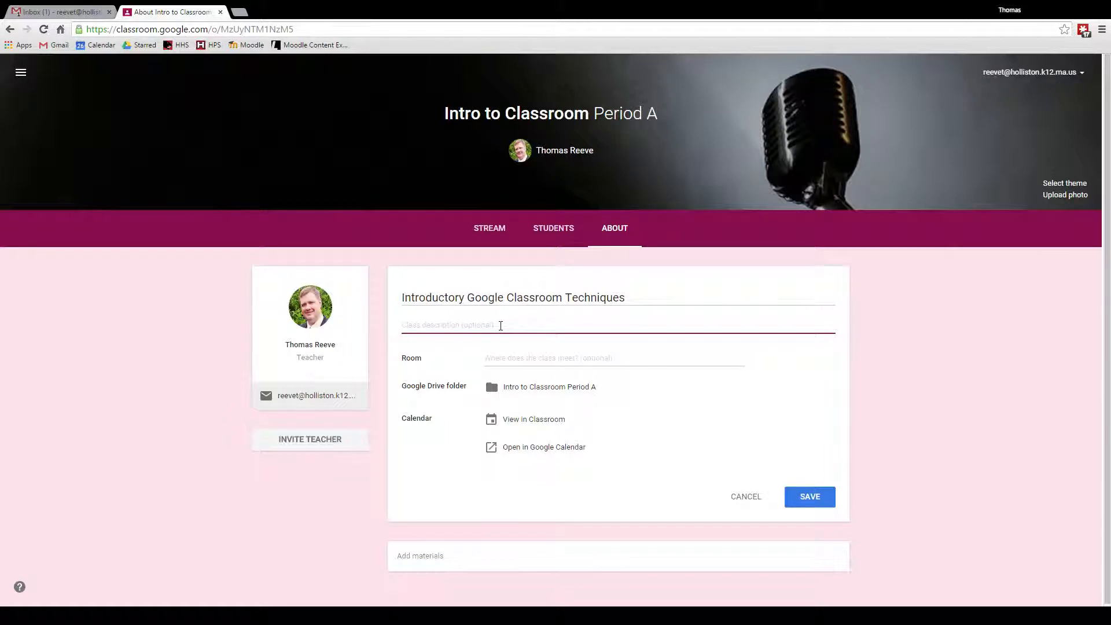
type("How to set up and use Google Classroom")
left_click(534, 357)
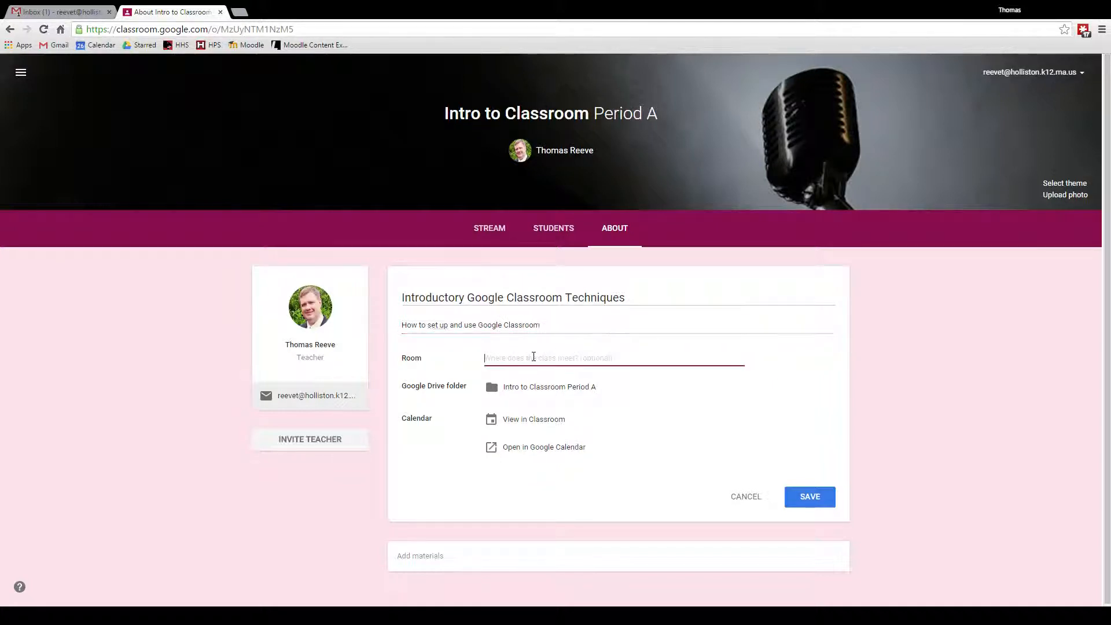
type("404")
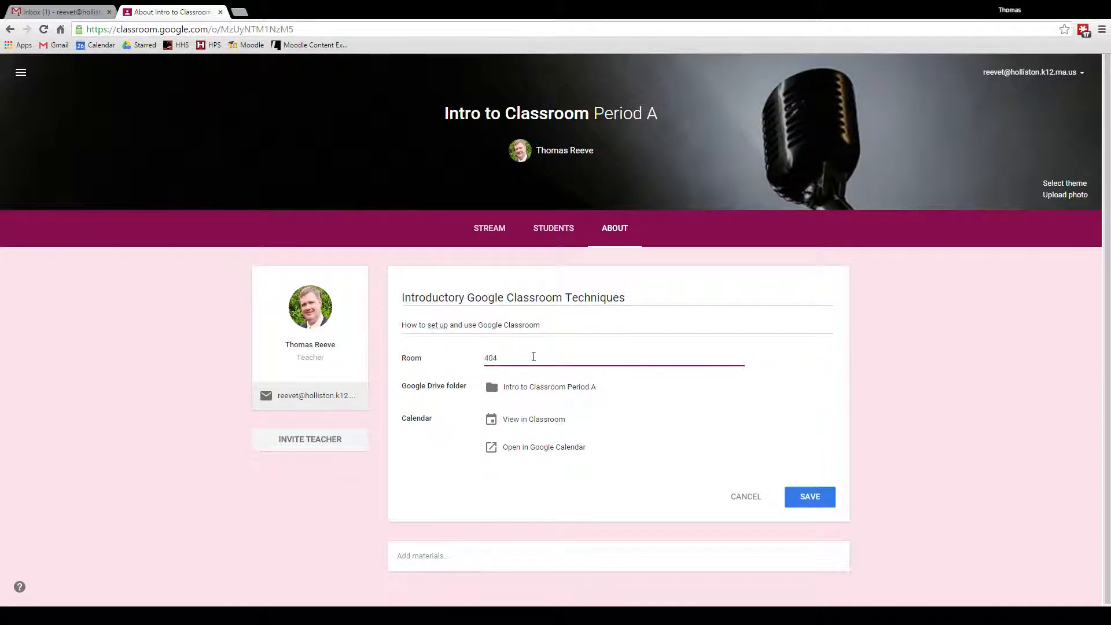
left_click(511, 325)
left_click(525, 358)
left_click(810, 498)
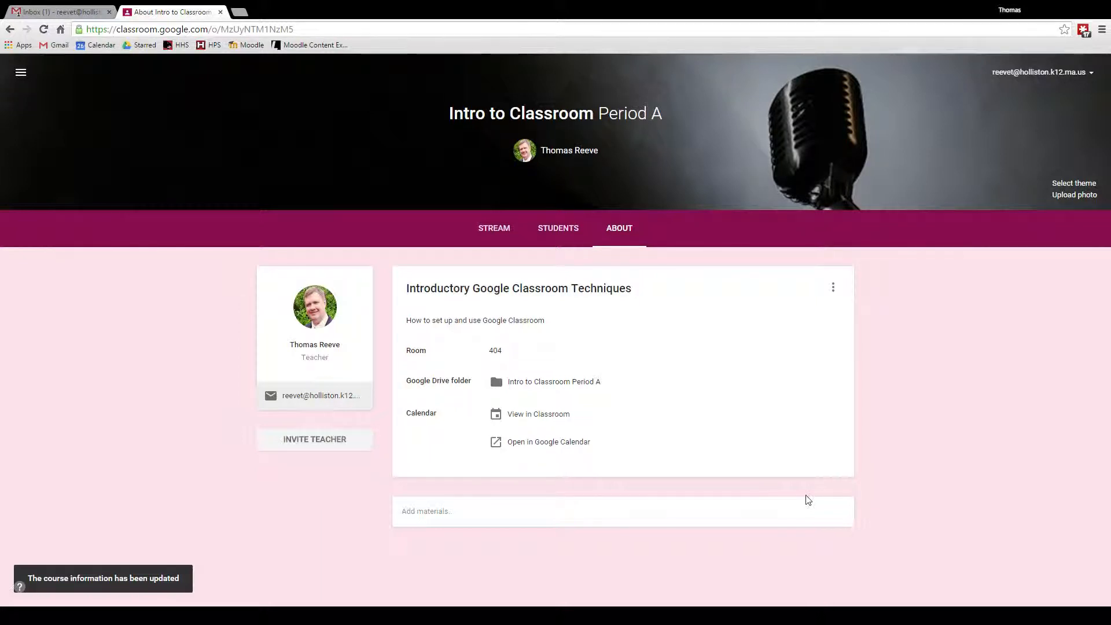
- View the contact list and contact groups available for inviting a co-teacher, without sending an invitation
left_click(335, 441)
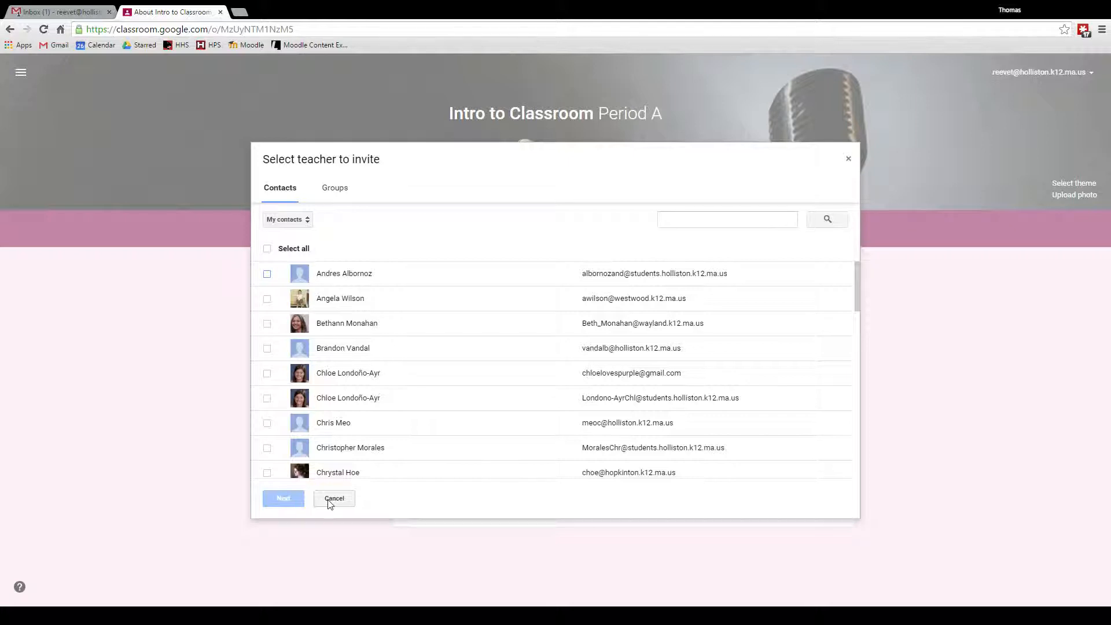
left_click(301, 220)
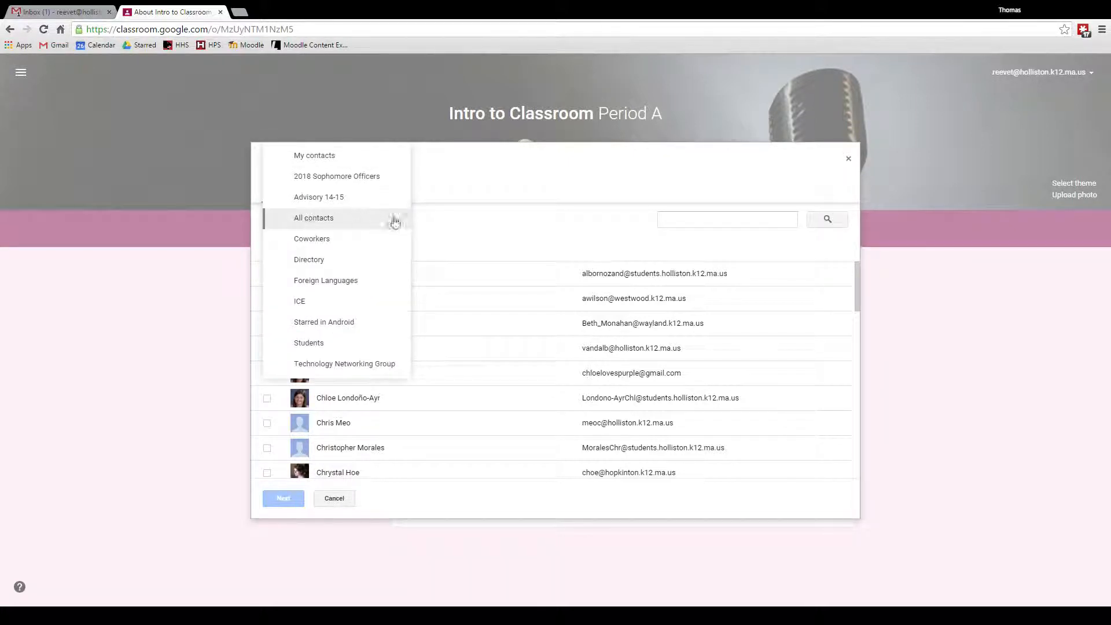
left_click(474, 209)
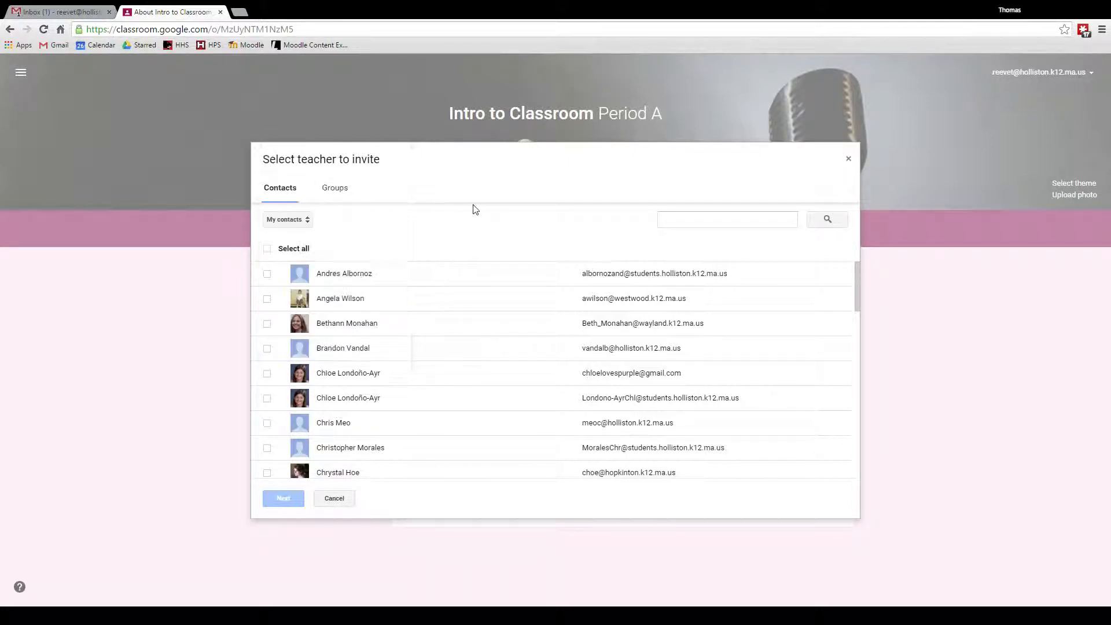
left_click(340, 498)
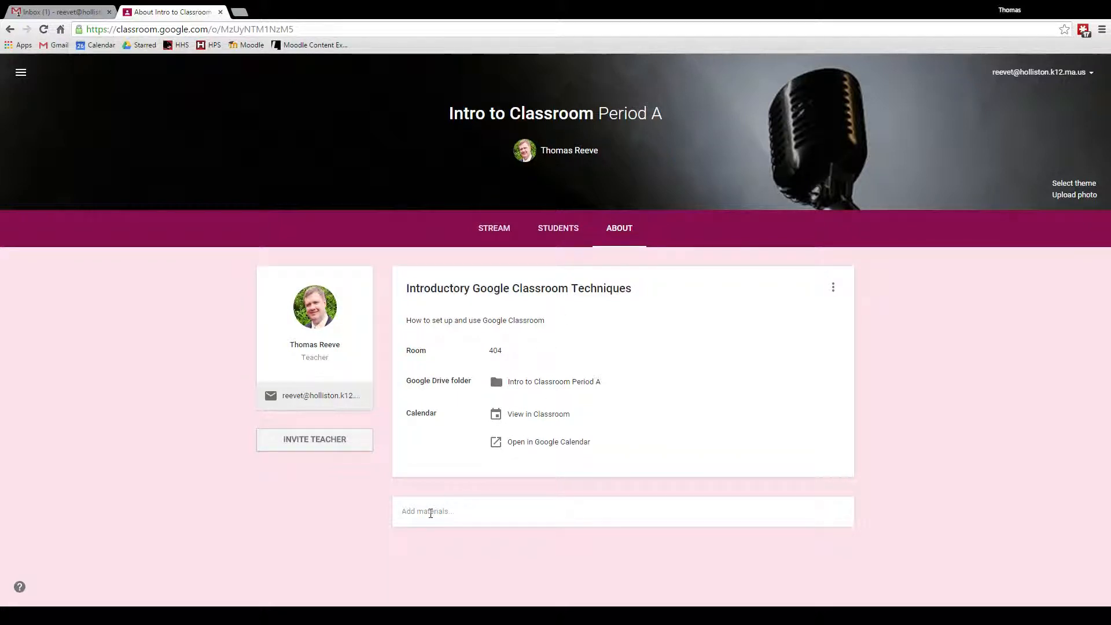
left_click(433, 510)
scroll(457, 529, "down", 1)
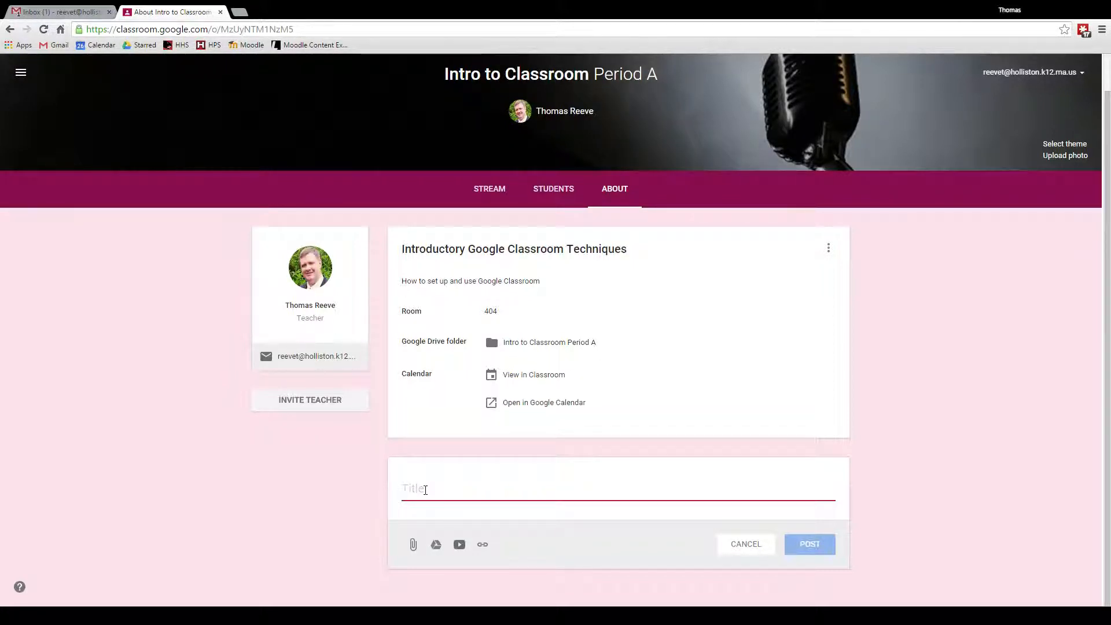
type("Syllabus")
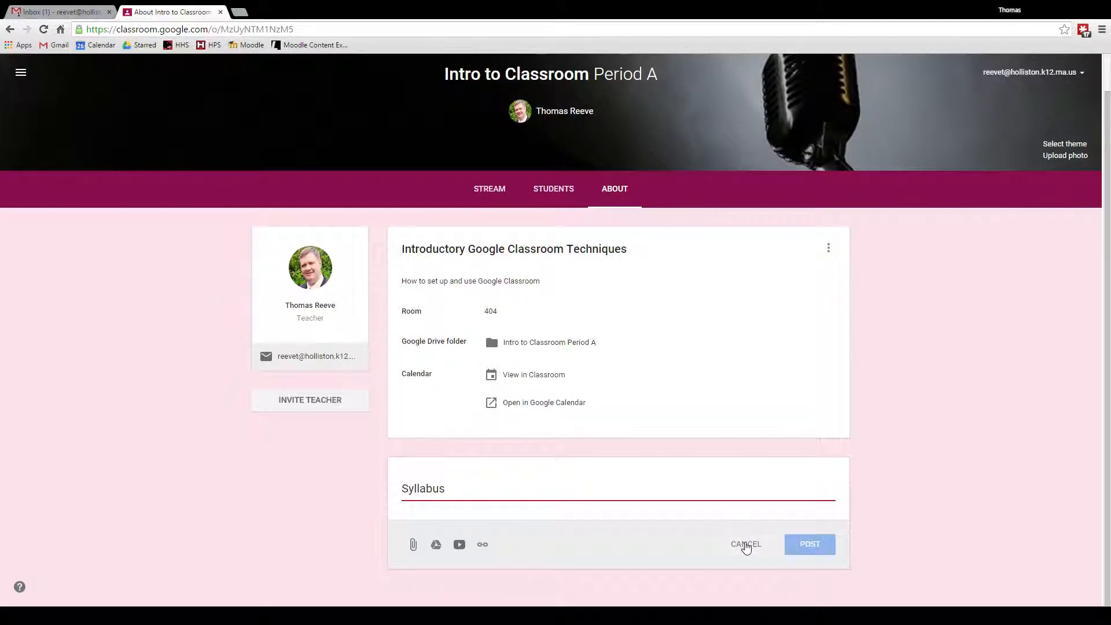
left_click(746, 545)
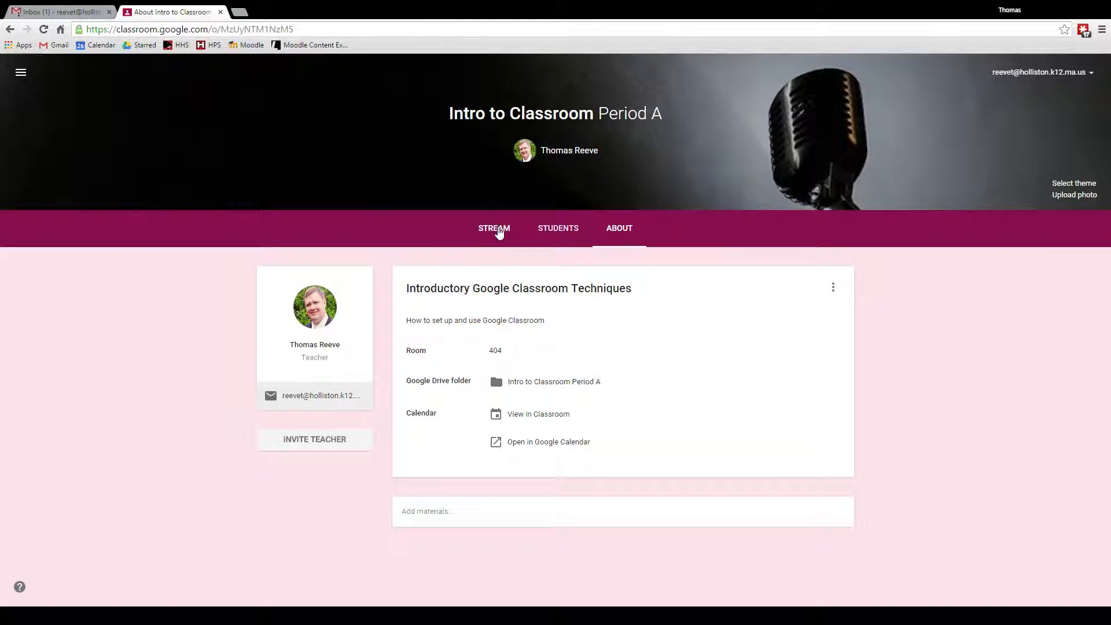
- Return to the class's stream page
left_click(496, 233)
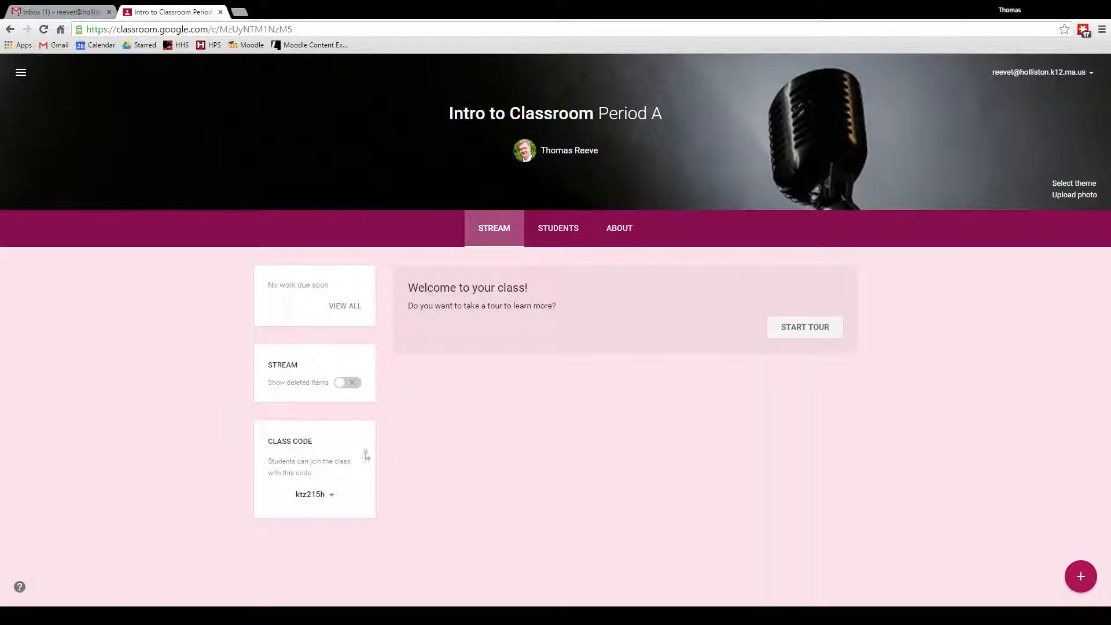